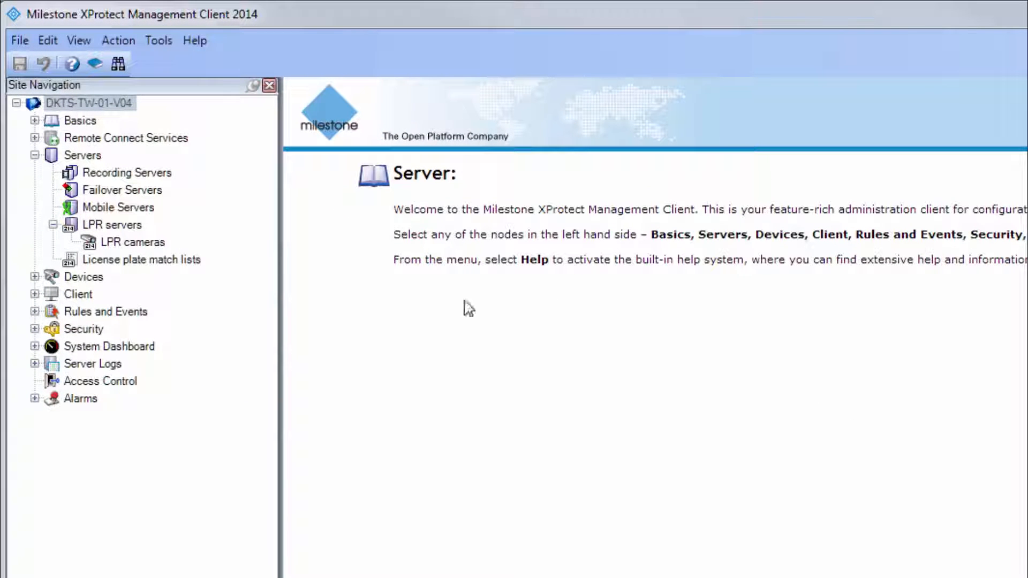
Start adding an LPR camera to the dkts-tw-01-v05.milestone.dk server, choosing Highway M34 south - Camera 12 from Group 1
click(152, 243)
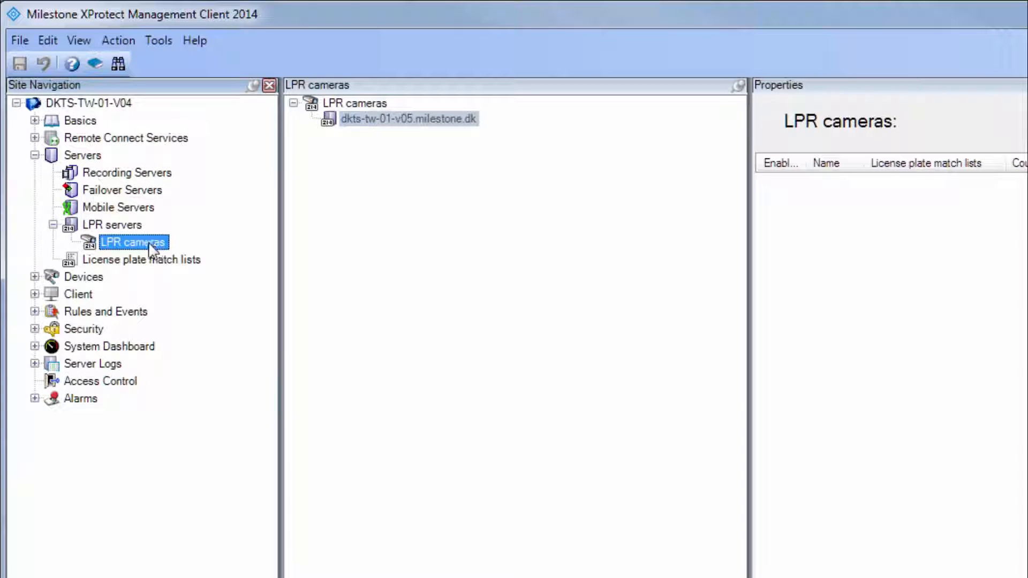
right_click(348, 119)
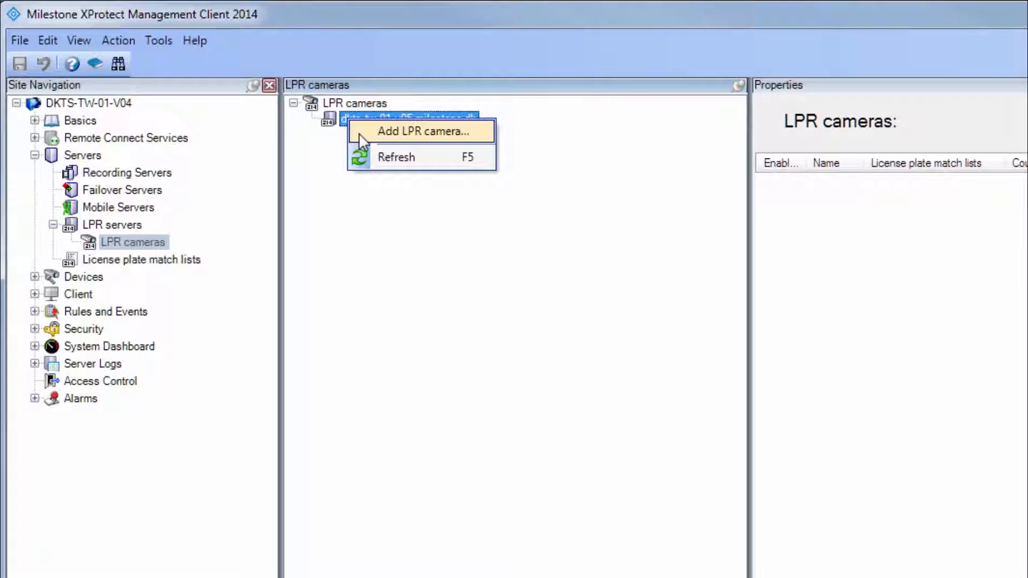
click(360, 132)
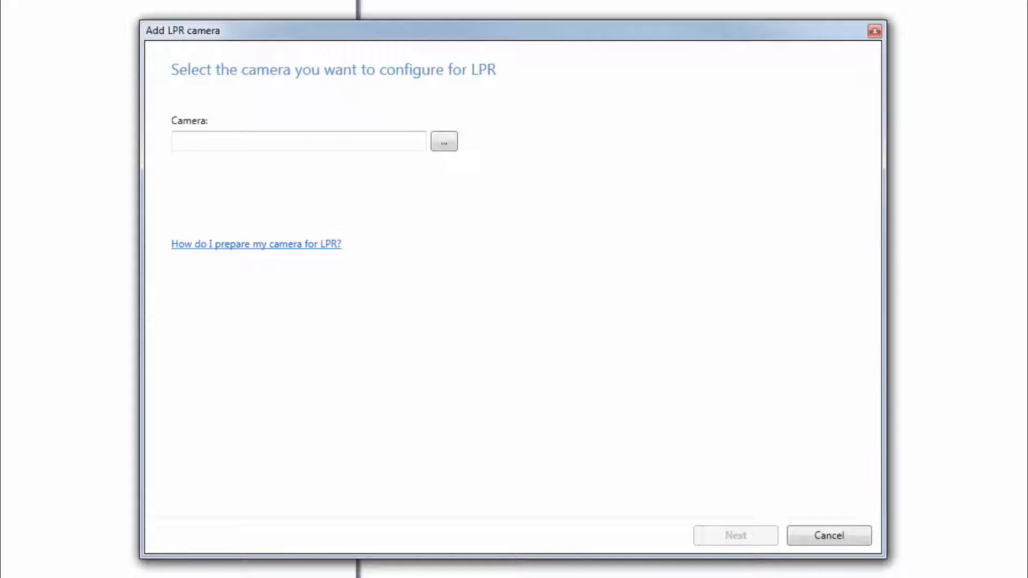
click(451, 148)
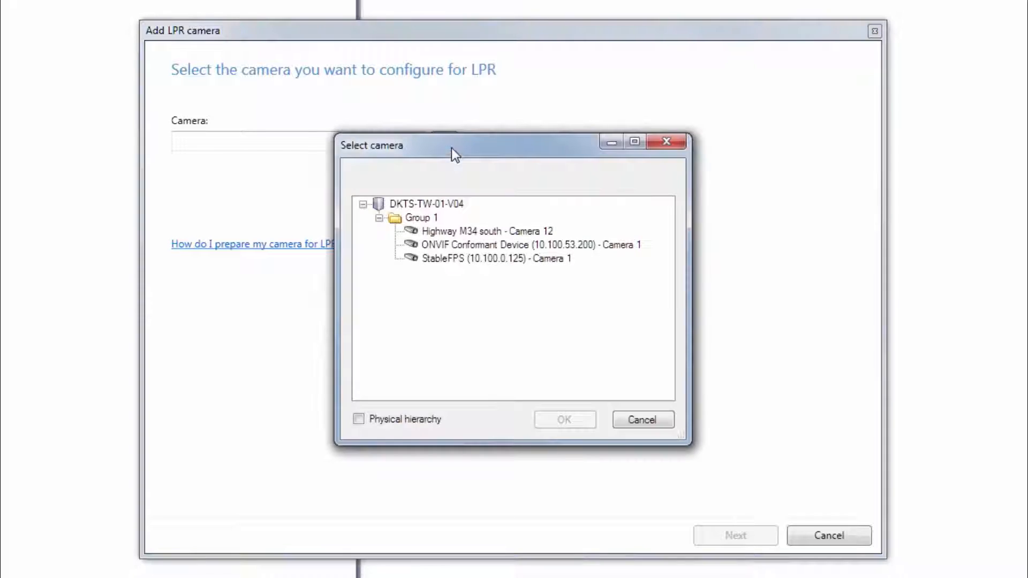
click(463, 234)
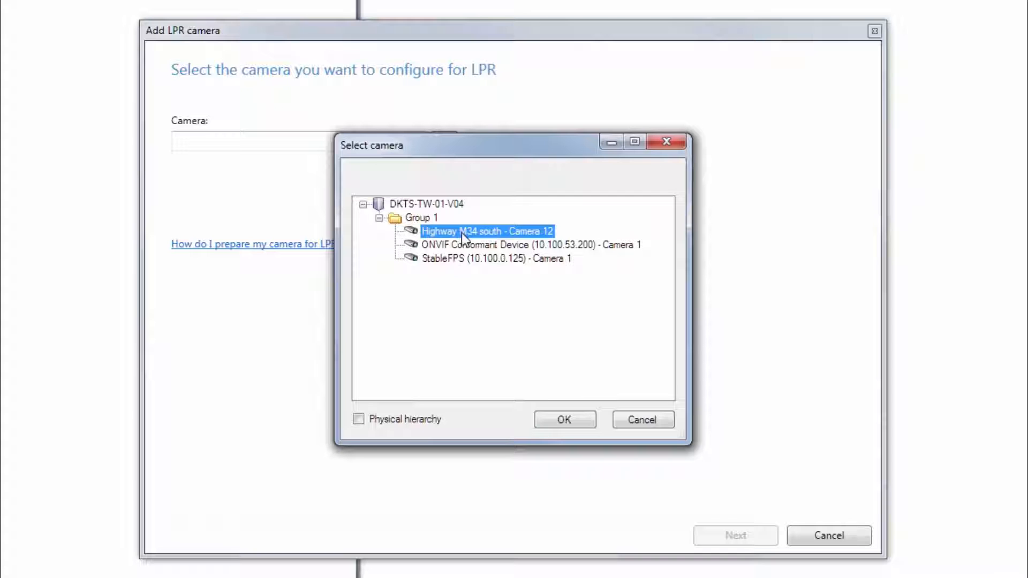
click(559, 422)
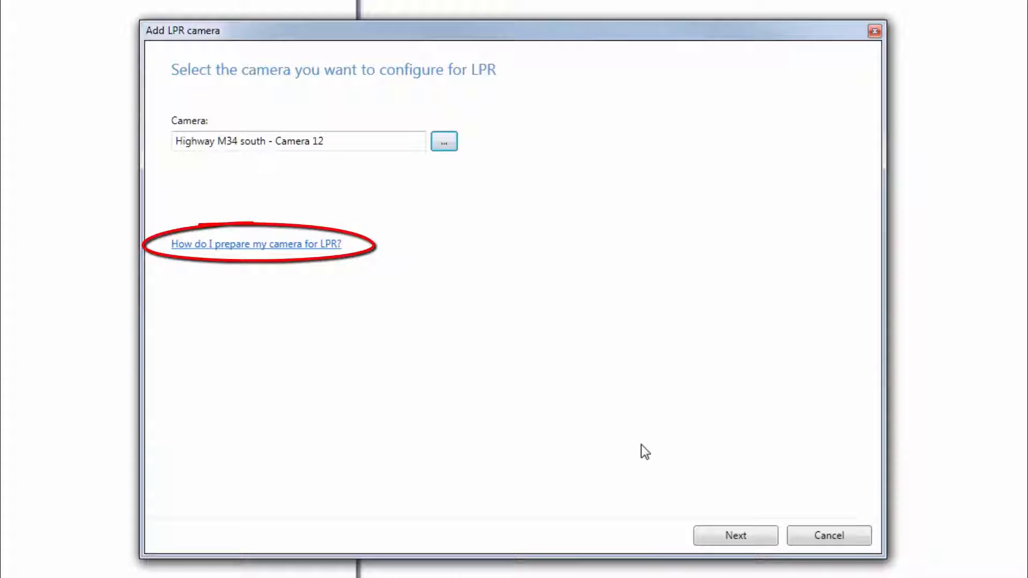
click(708, 537)
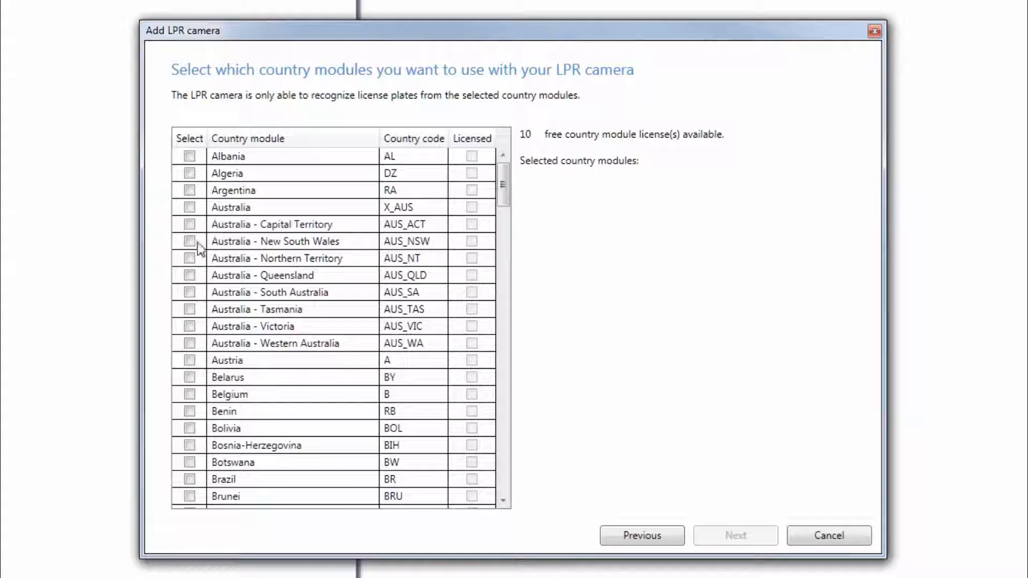
Select the country modules Austria, Denmark, Germany, Norway, Poland and Sweden for the LPR camera and proceed to snapshot selection
click(189, 360)
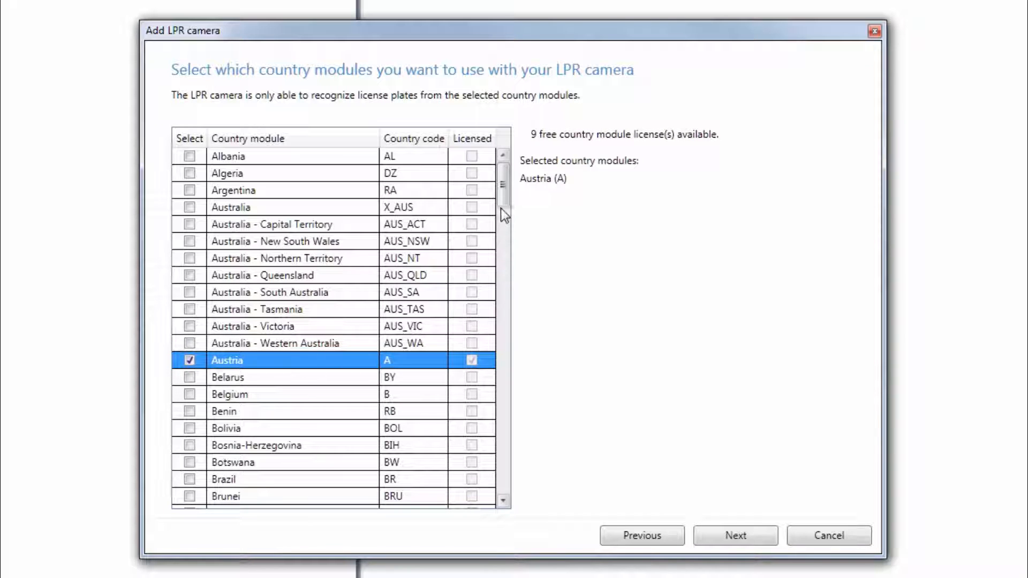
drag(506, 178, 501, 220)
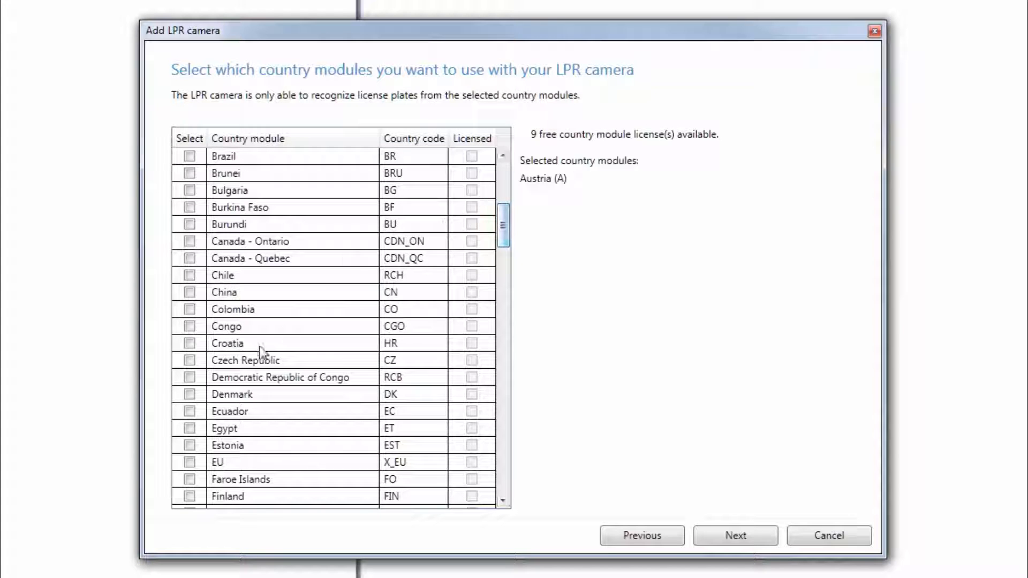
click(190, 394)
drag(505, 239, 505, 283)
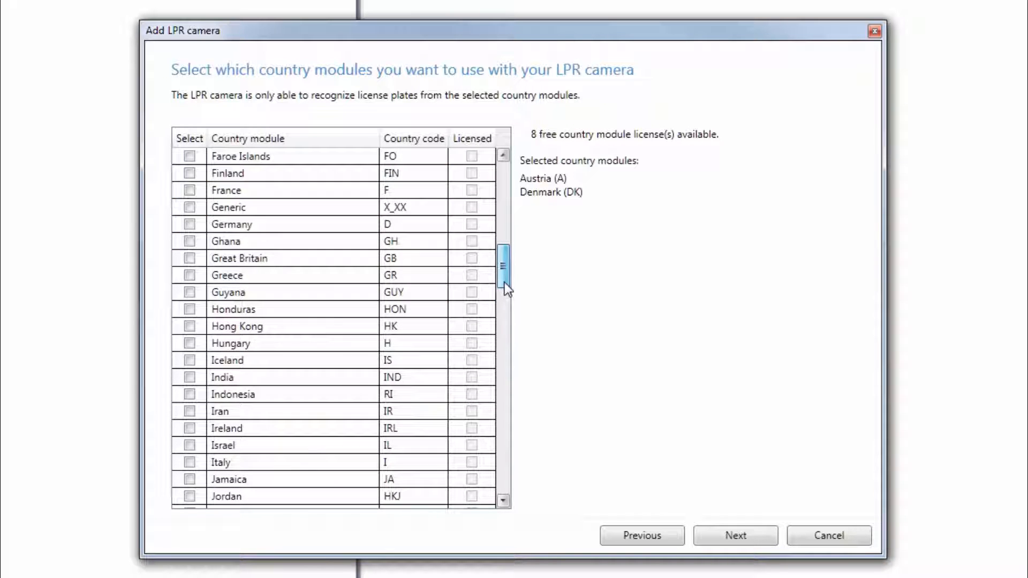
click(189, 223)
drag(504, 255, 508, 306)
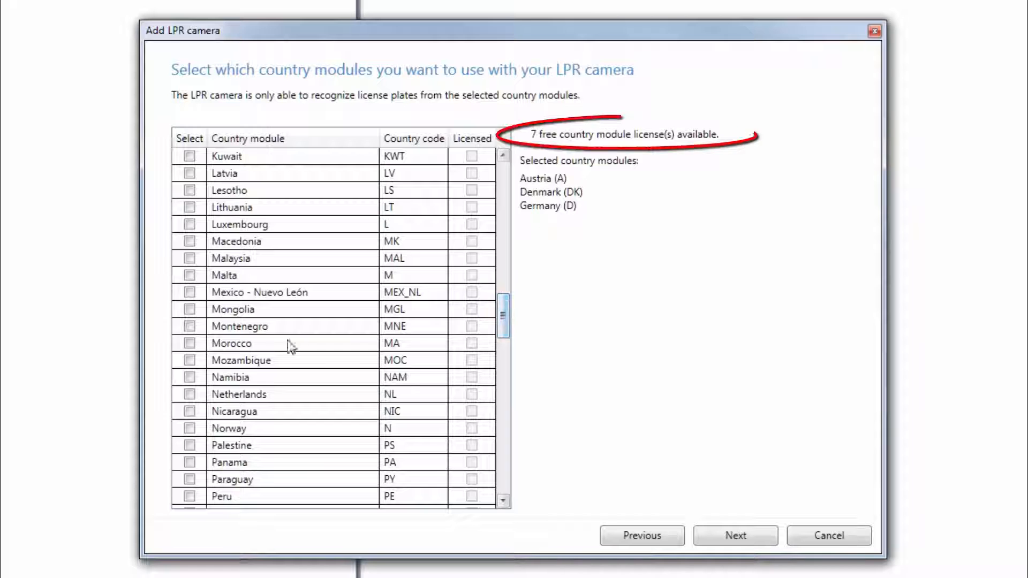
click(189, 428)
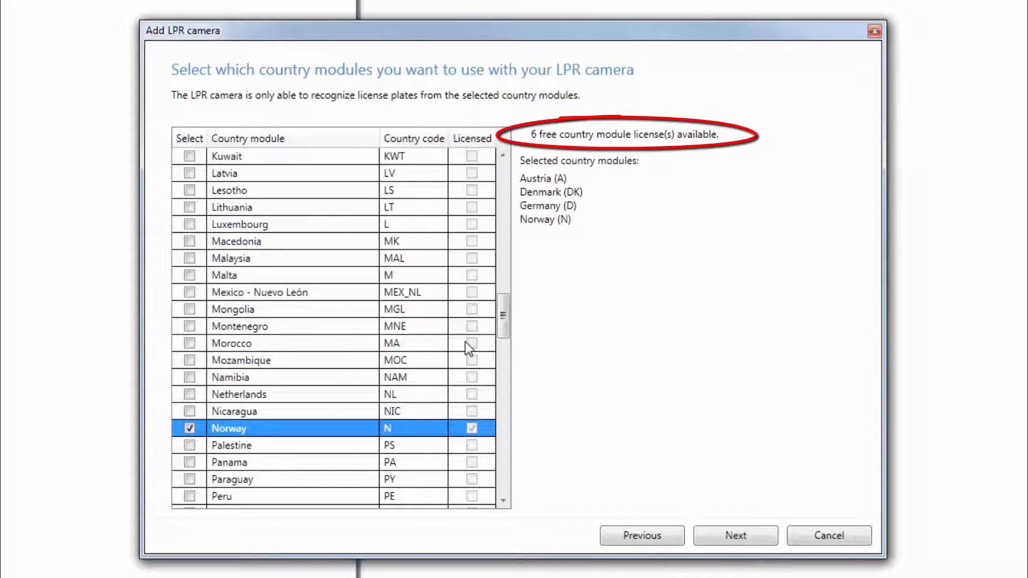
drag(502, 319, 504, 335)
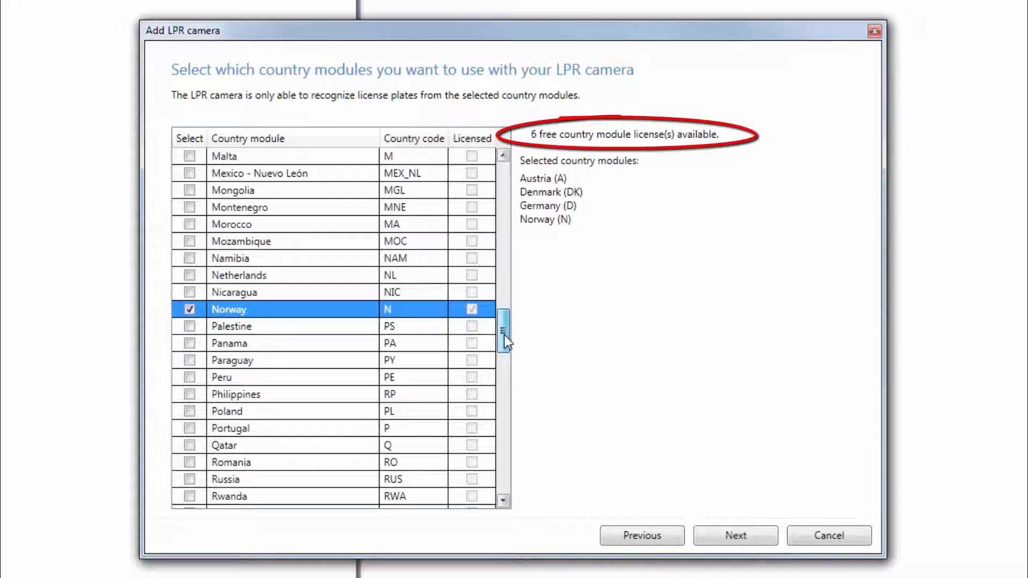
click(189, 412)
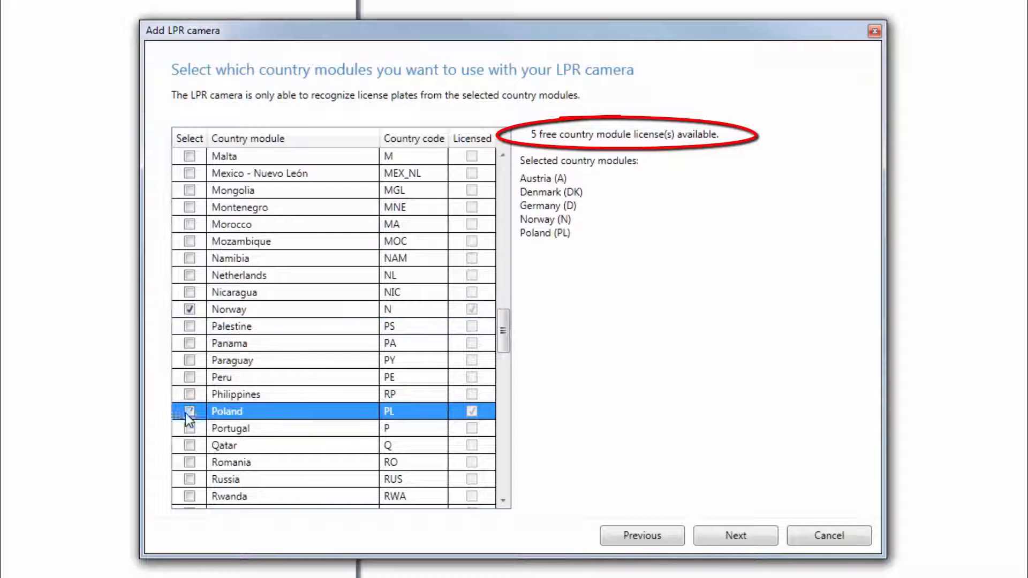
drag(504, 346, 503, 403)
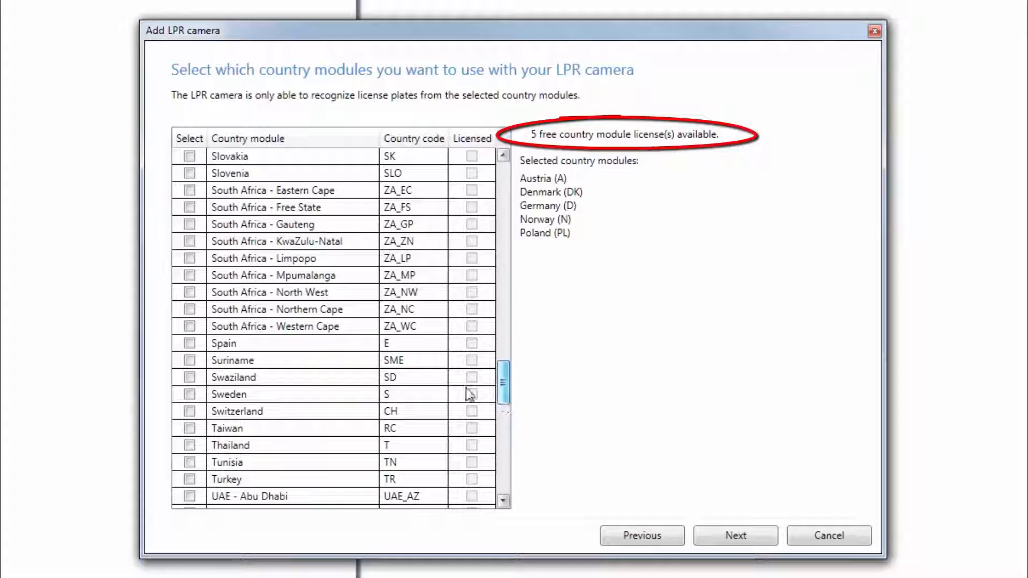
click(191, 395)
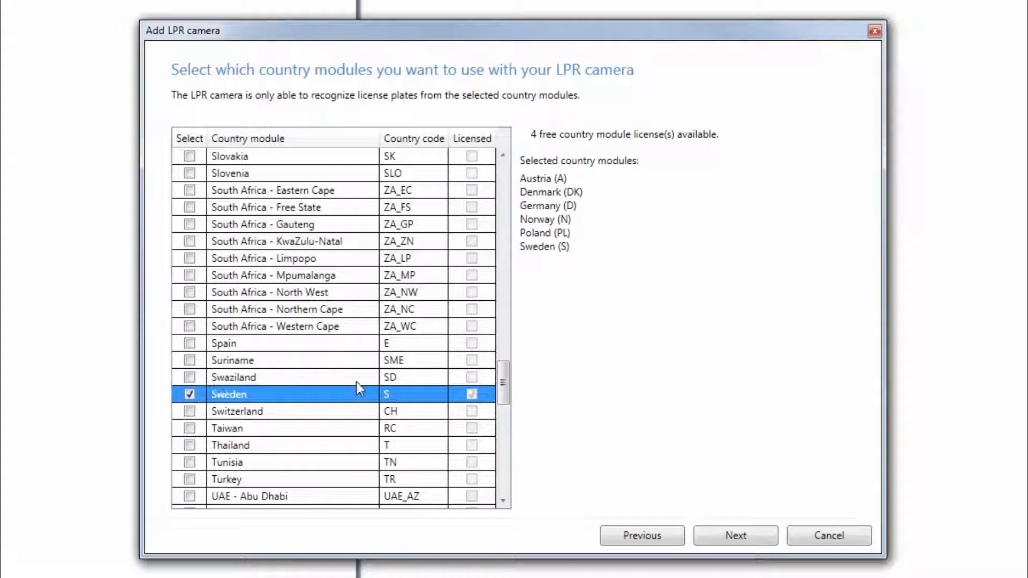
click(728, 537)
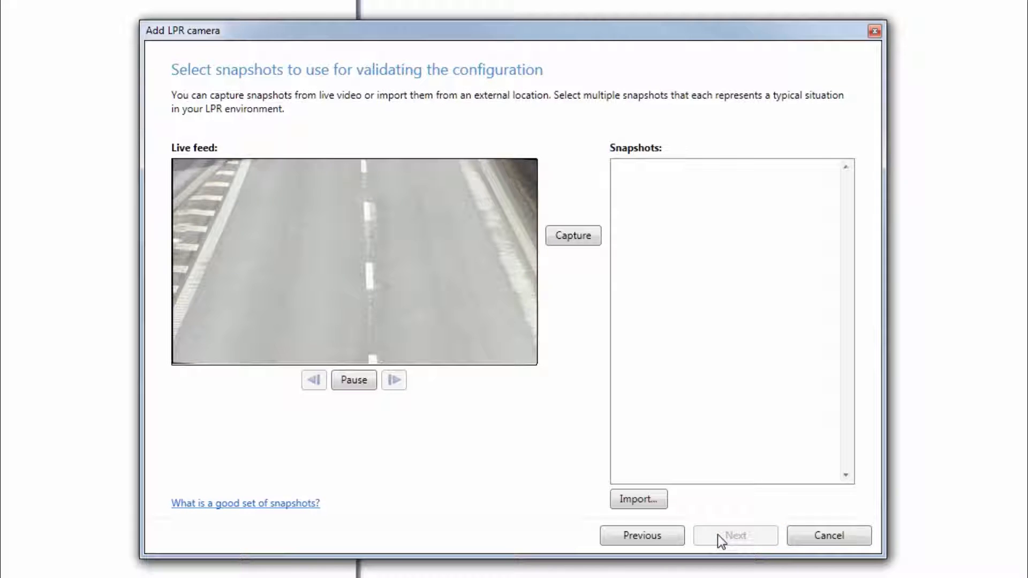
Pause the live feed, step back to the frame showing the truck's license plate, and capture it as a snapshot
click(358, 381)
click(314, 381)
click(313, 380)
click(314, 381)
click(313, 380)
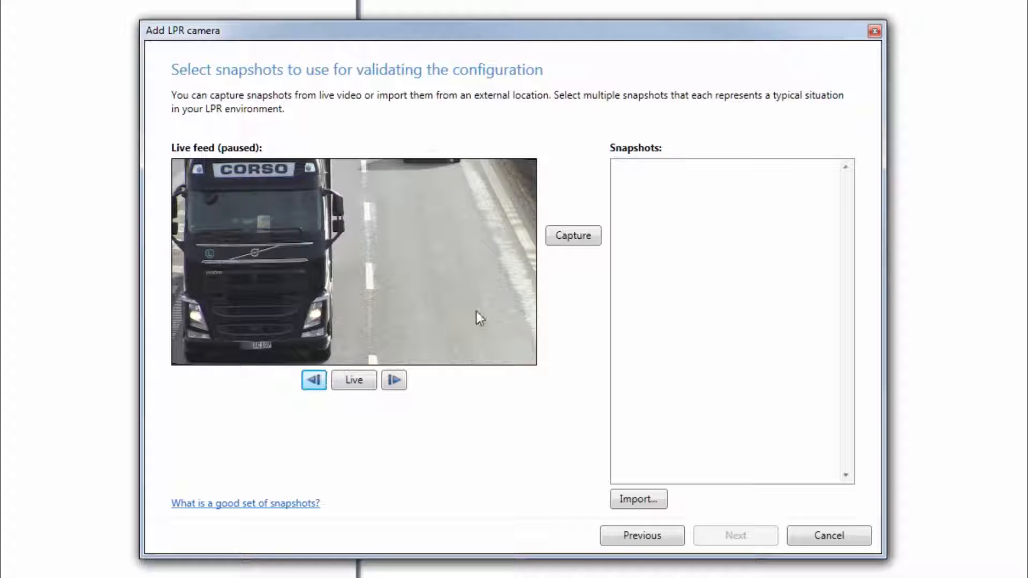
click(558, 231)
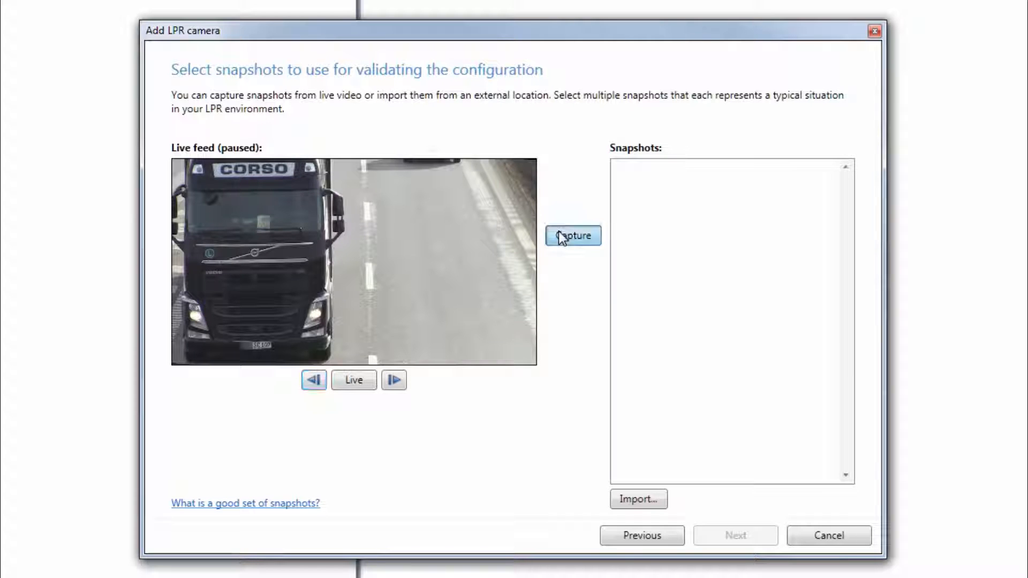
Capture two more snapshots from the live feed, one of a dark car in each lane
click(355, 381)
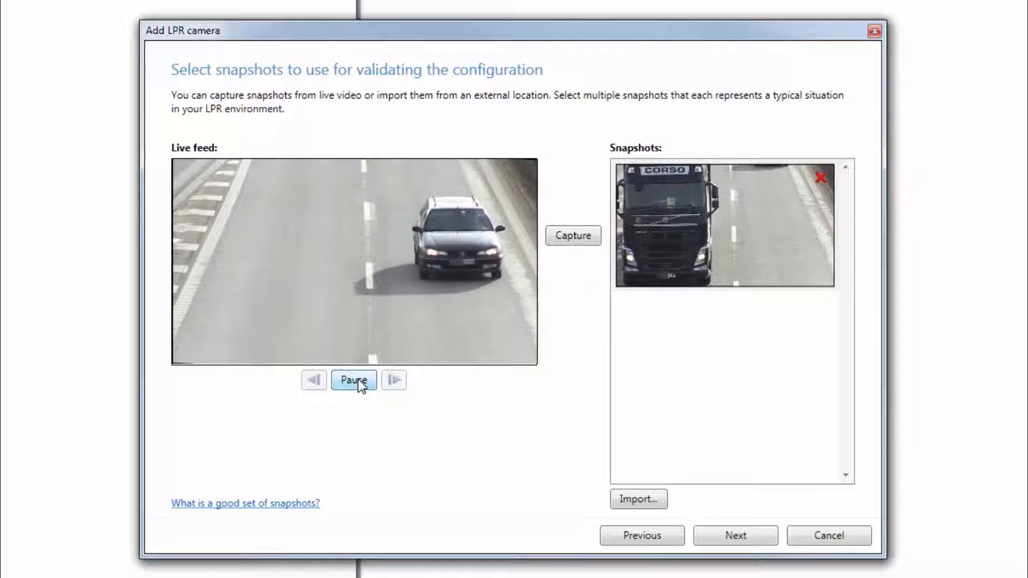
click(355, 381)
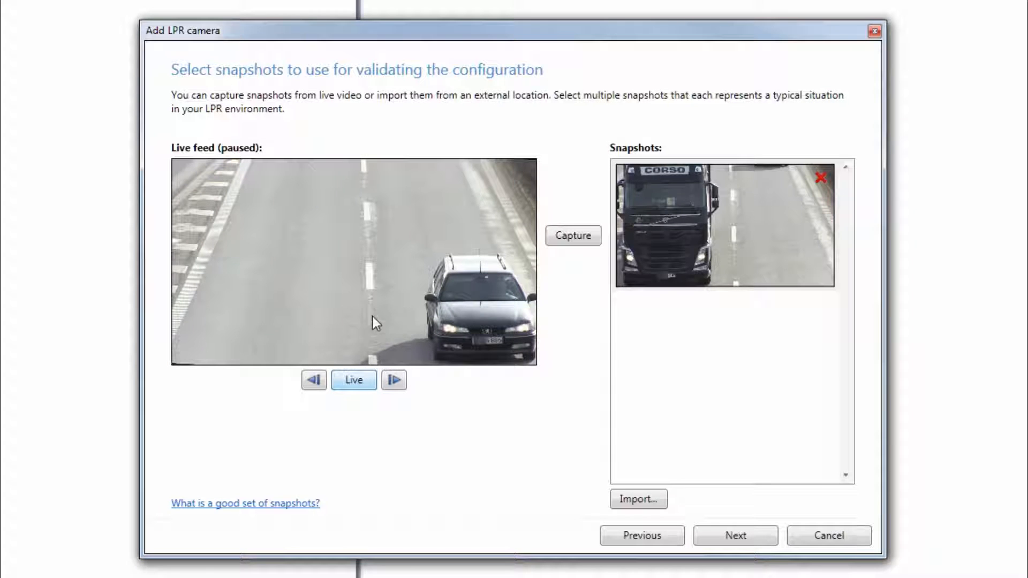
click(573, 236)
click(354, 381)
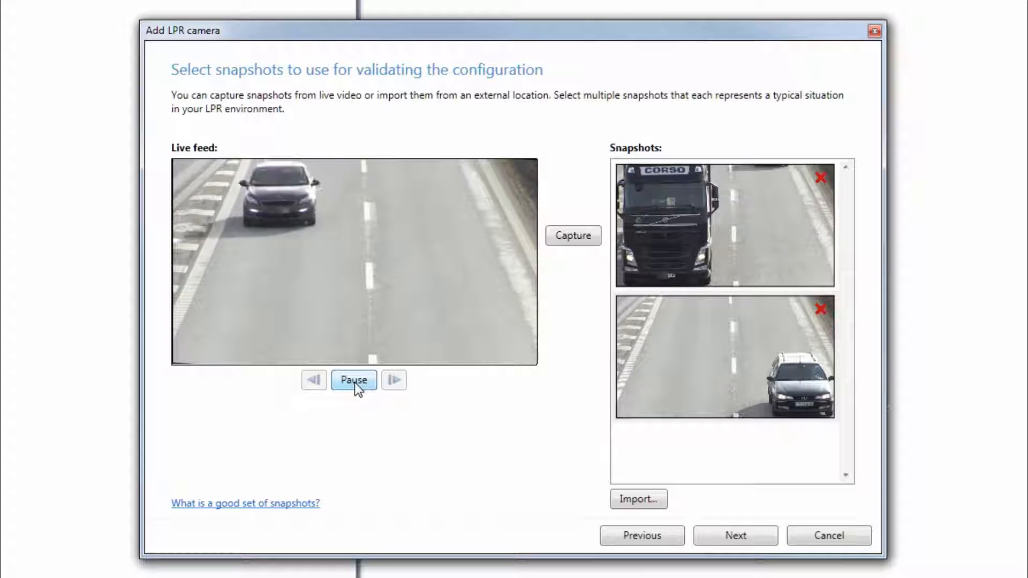
click(355, 382)
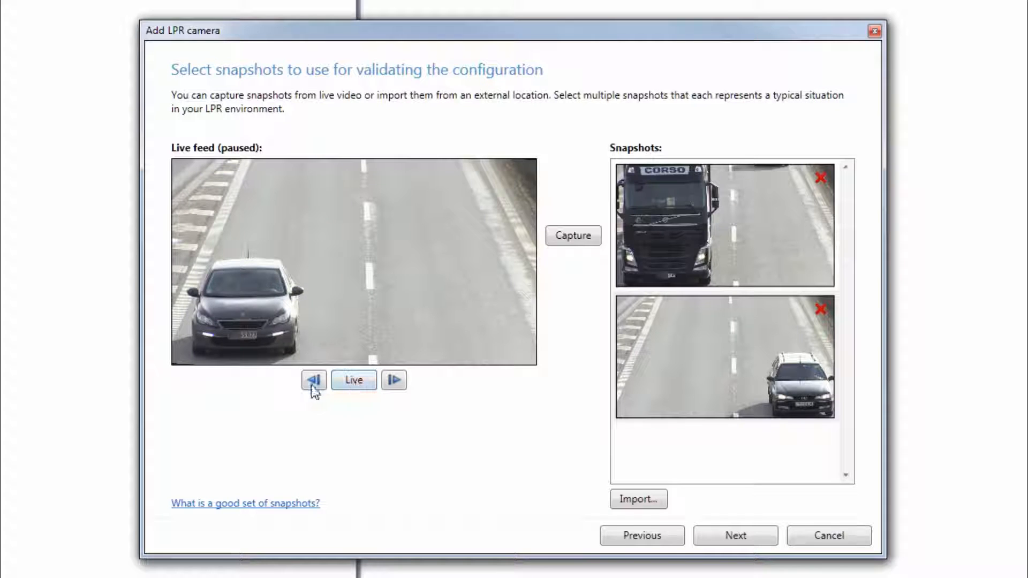
click(573, 235)
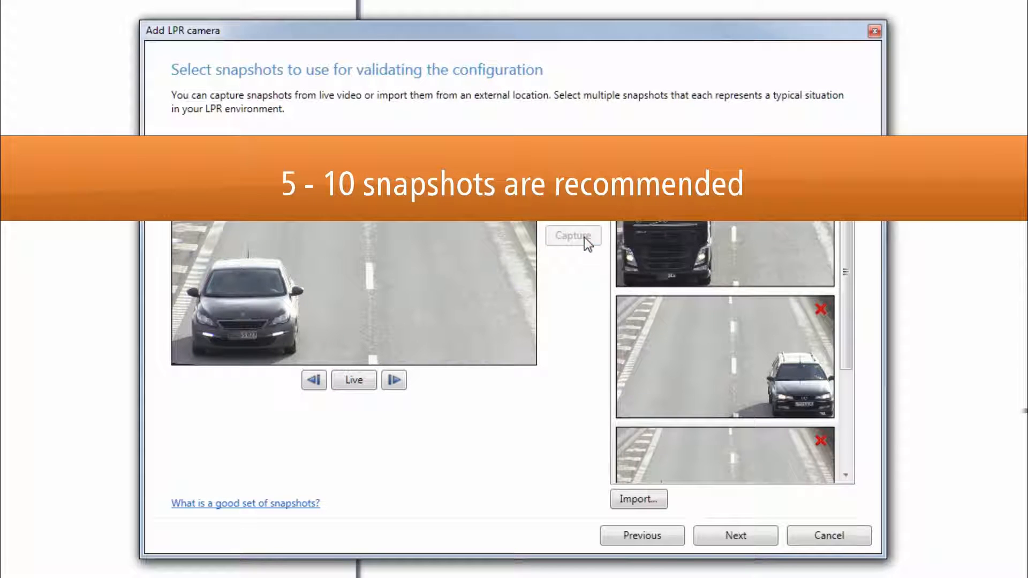
Resume the live feed, capture a snapshot of the black Opel, and submit the snapshots for analysis
click(367, 382)
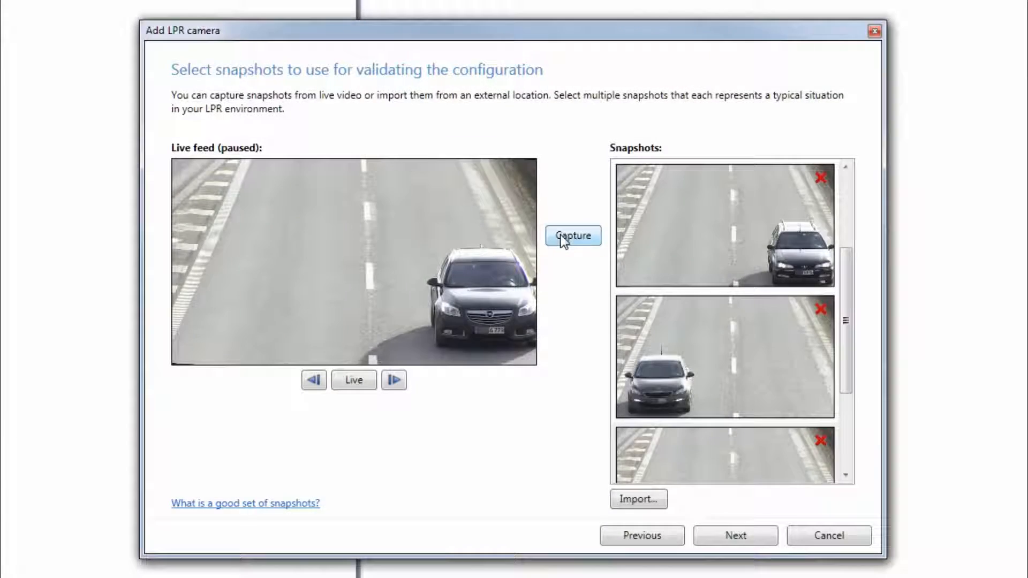
click(561, 244)
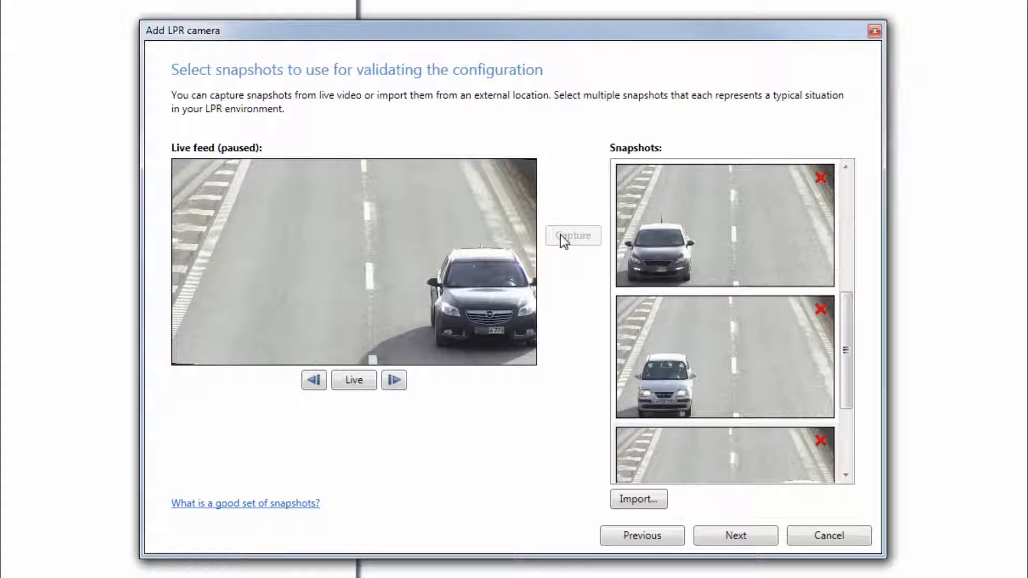
click(741, 535)
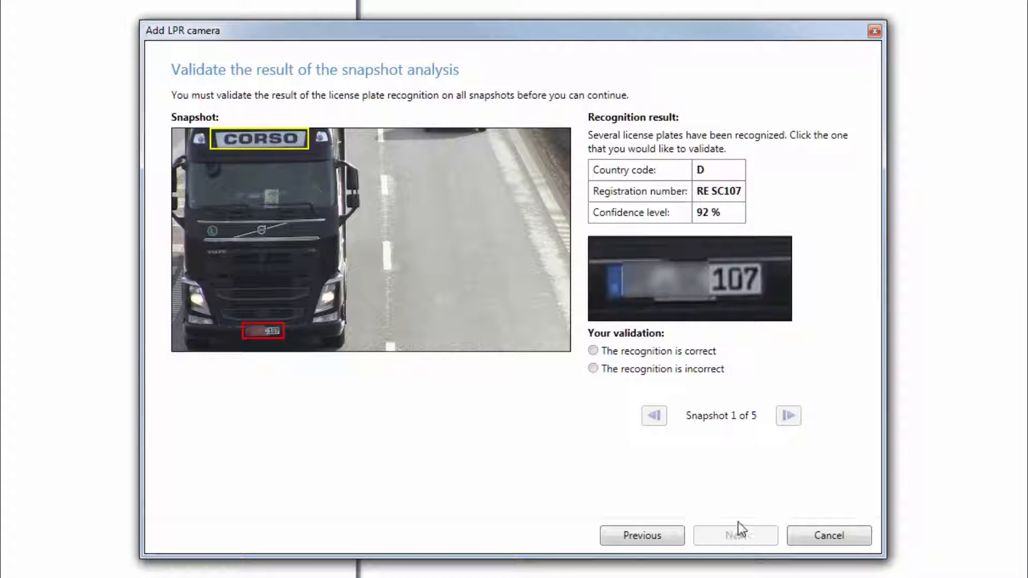
Validate the license plate recognition as correct on all five snapshots
click(592, 350)
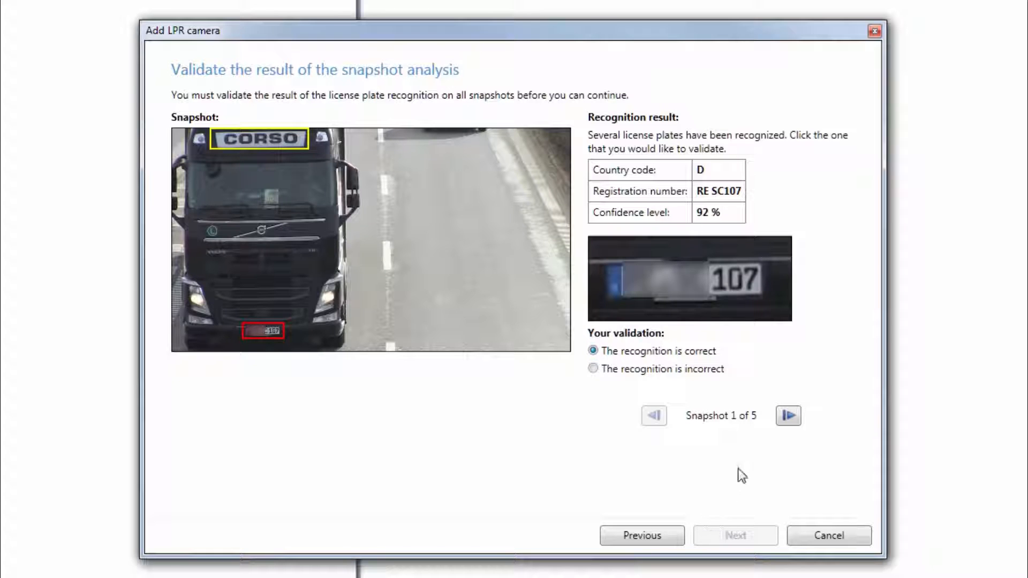
click(788, 417)
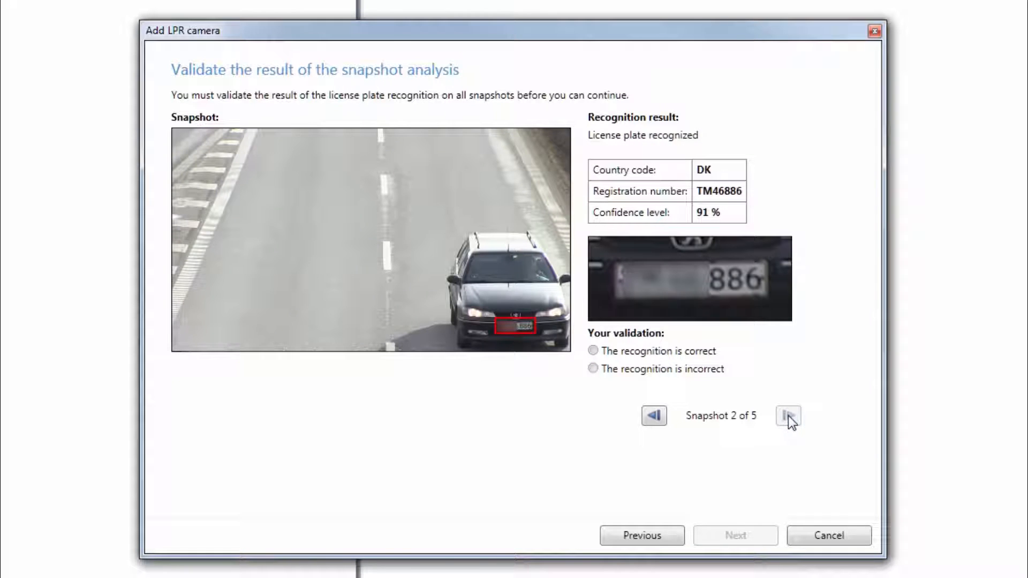
click(675, 352)
click(791, 417)
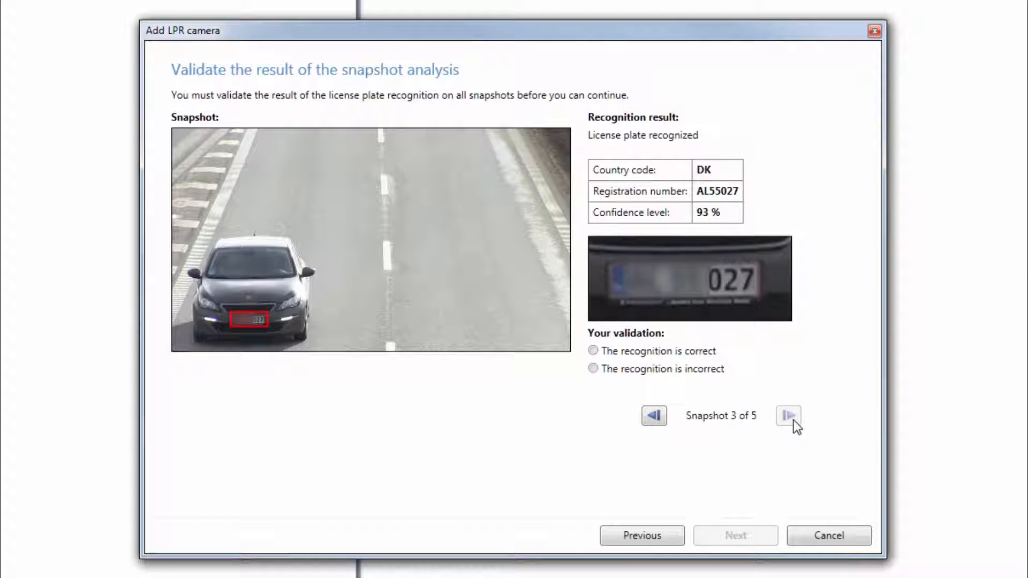
click(646, 352)
click(790, 415)
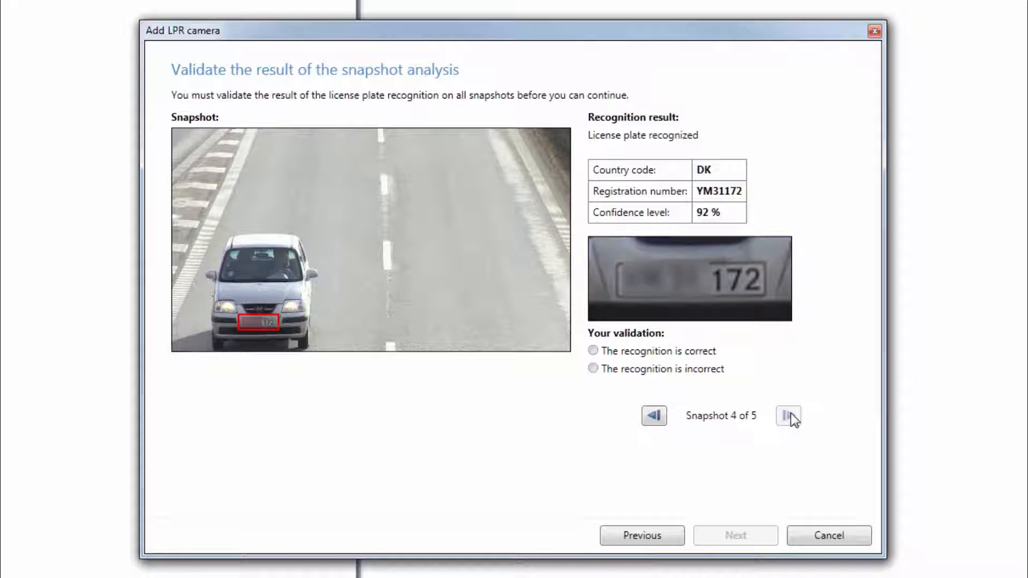
click(679, 354)
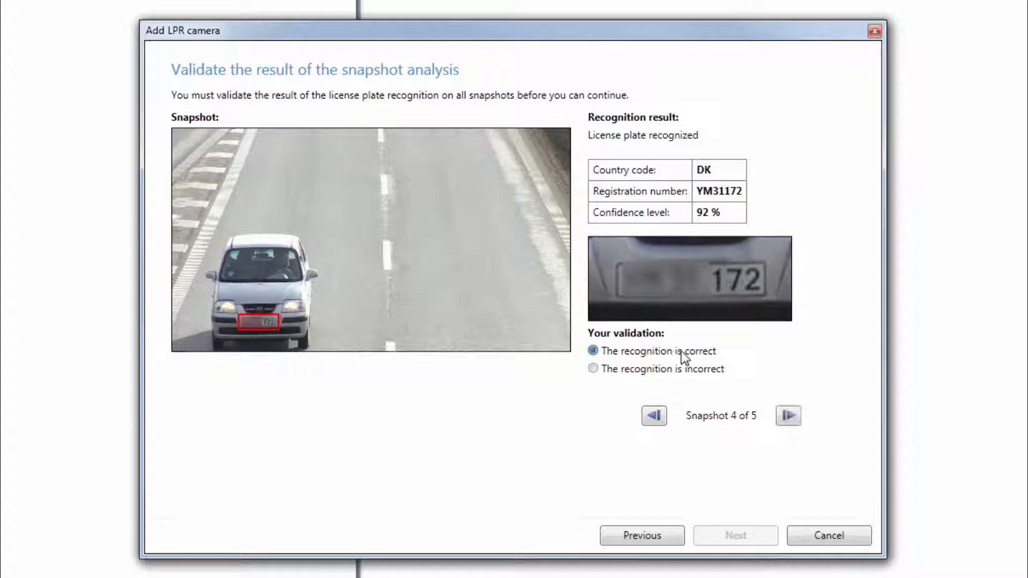
click(796, 419)
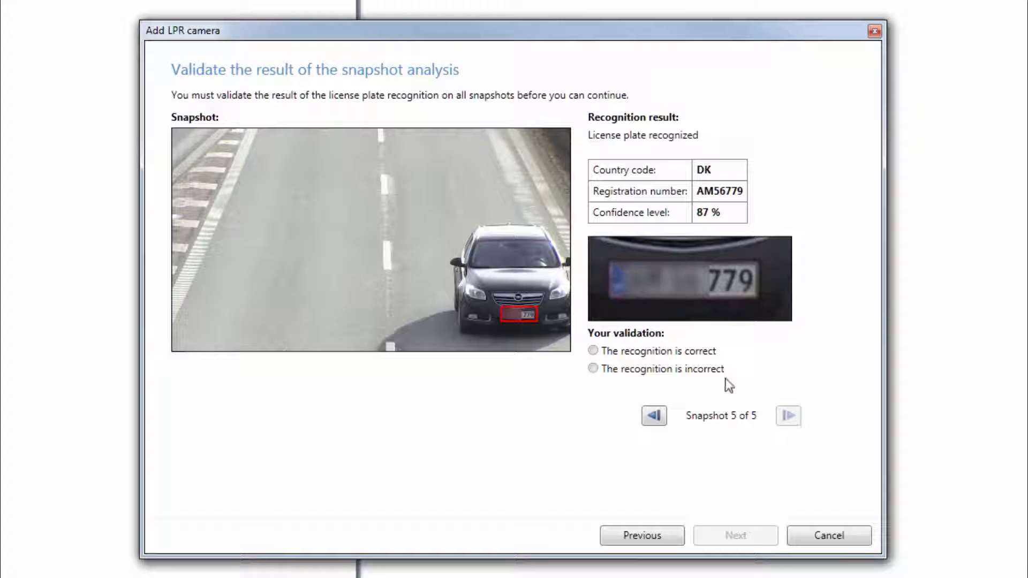
click(642, 355)
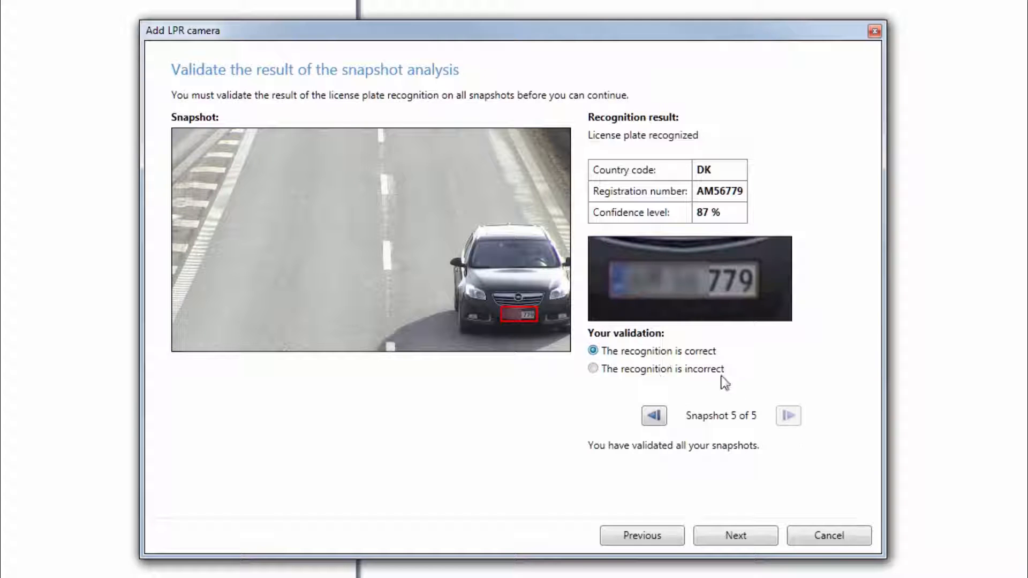
Finish the LPR camera configuration with all match lists in use, including new ones automatically, and close the wizard
click(735, 536)
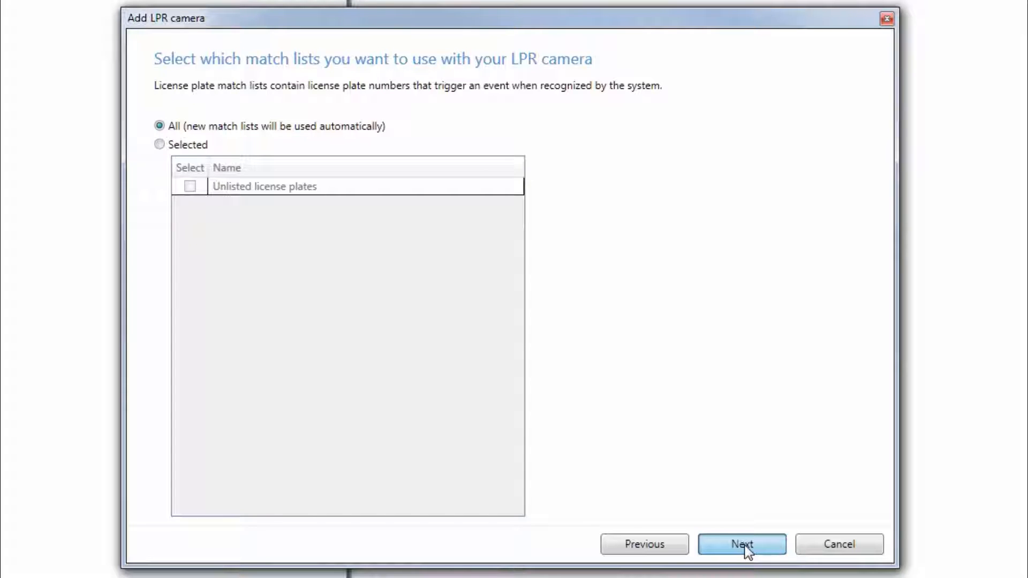
click(744, 546)
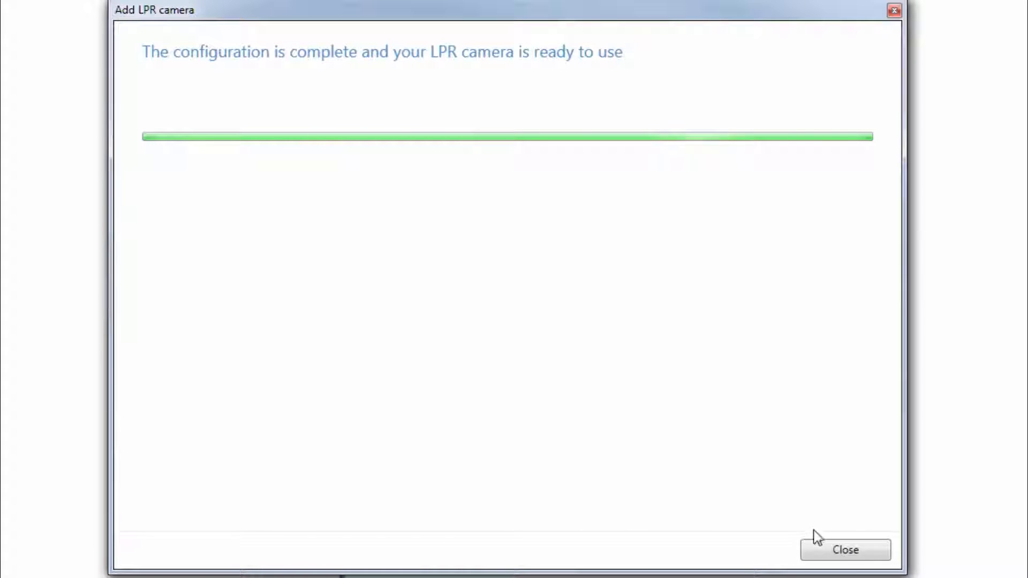
click(839, 555)
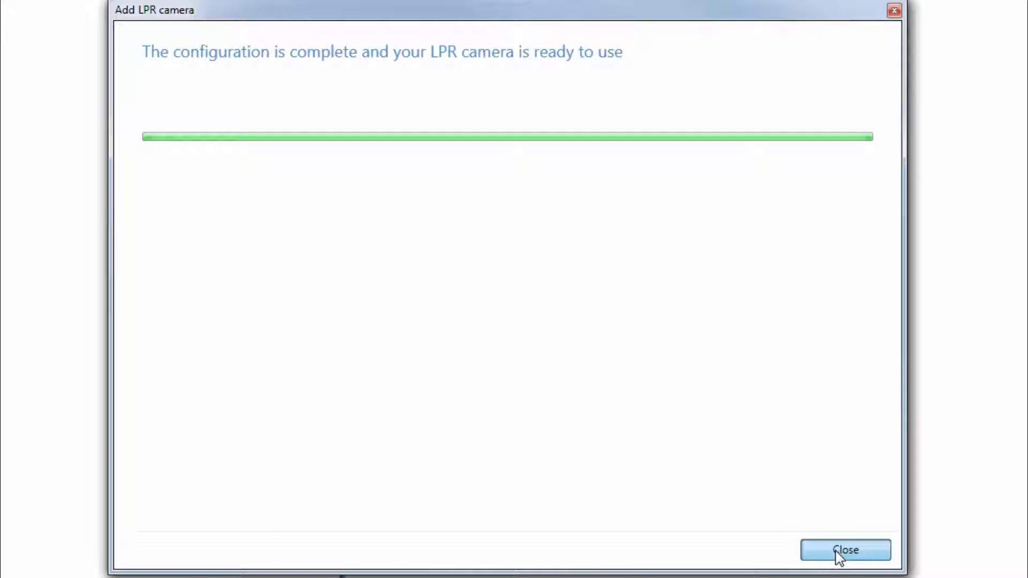